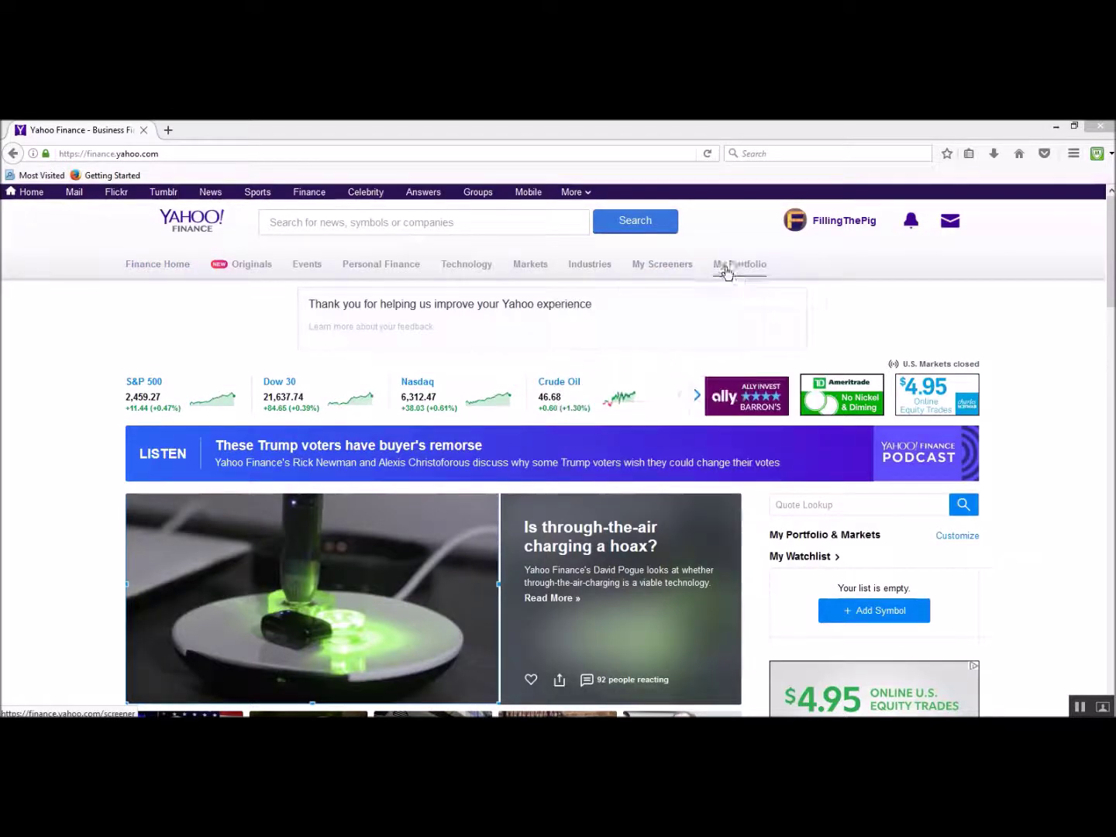
Step: Load finance.yahoo.com signed in, with My Portfolio showing in the Finance navigation
{"action": "mouse_move", "coordinate": [740, 269]}
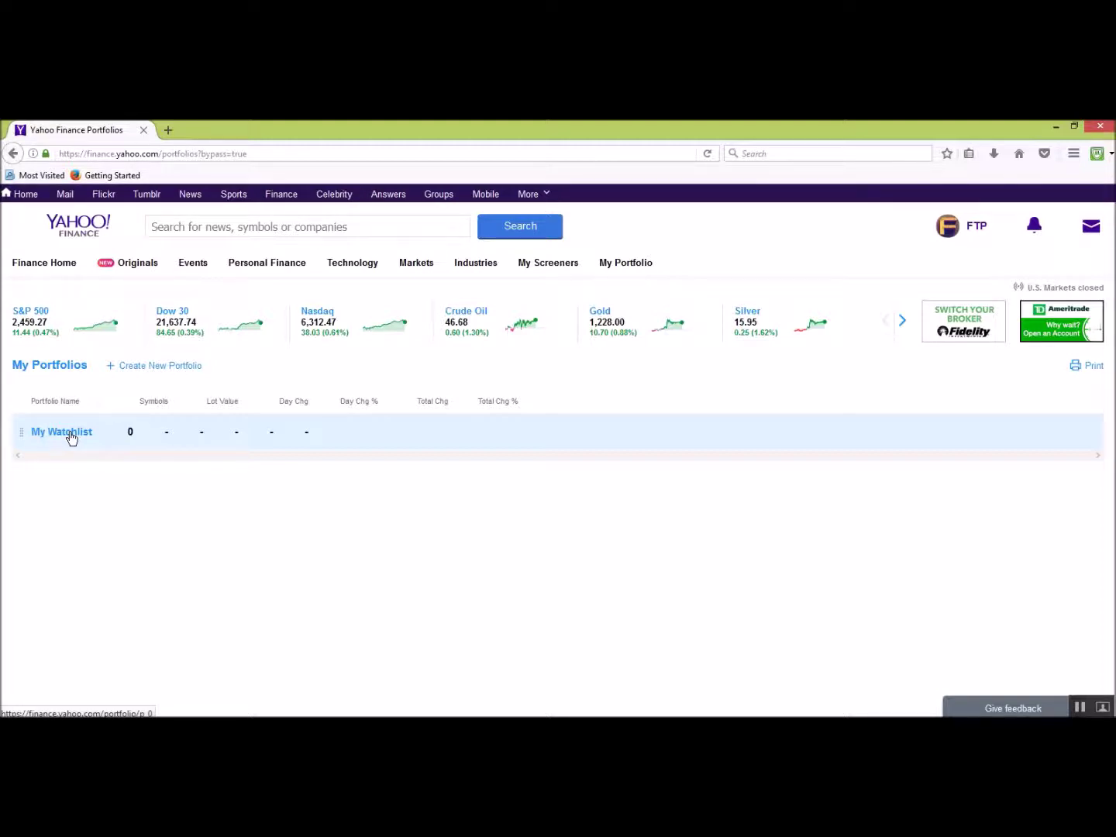
Step: Go to the My Portfolios page, which lists only My Watchlist, and start a new portfolio
{"action": "left_click", "coordinate": [161, 368]}
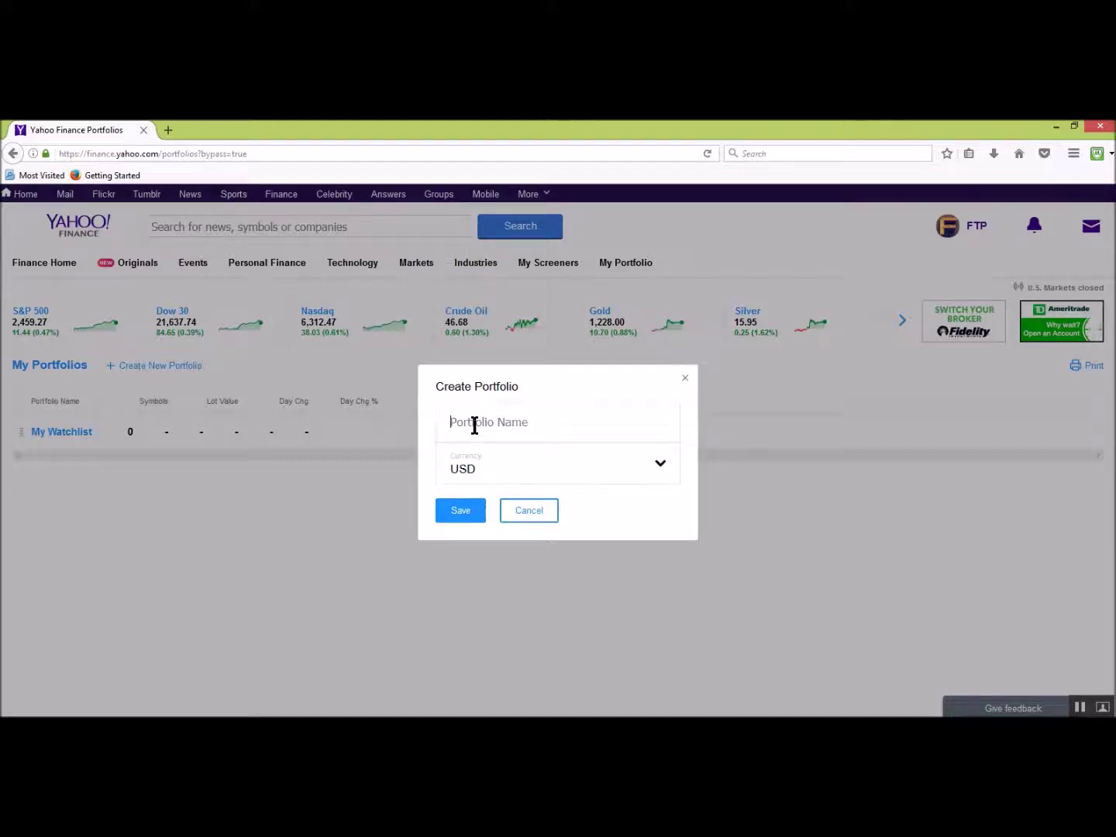
Step: Name the new portfolio 'Kevin', keep USD as its currency, and save it
{"action": "type", "text": "Kevin"}
{"action": "left_click", "coordinate": [658, 464]}
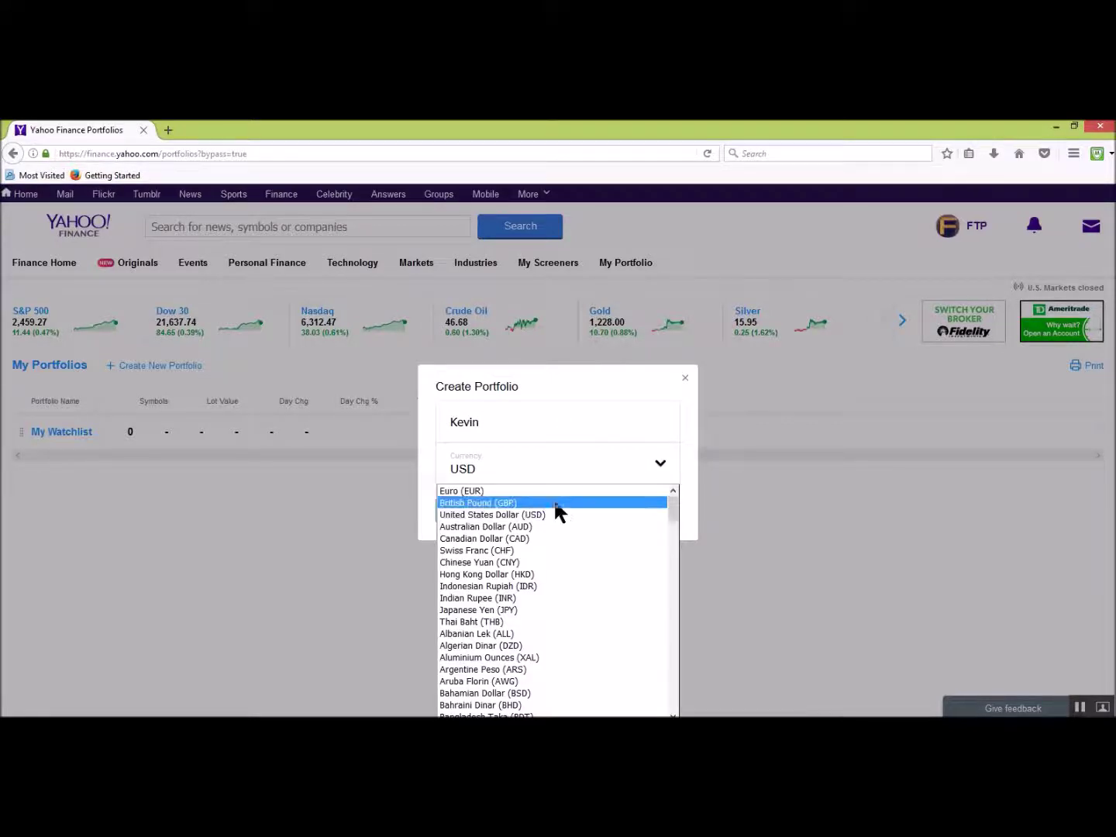
{"action": "left_click", "coordinate": [541, 514]}
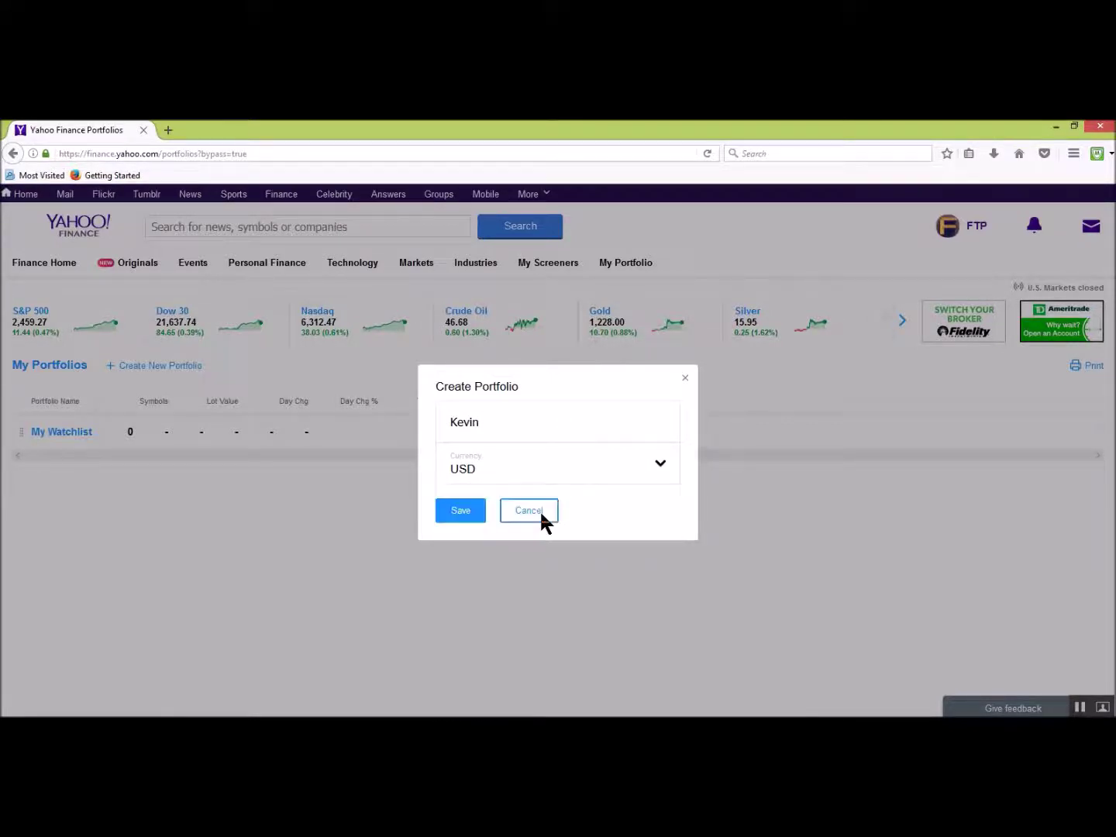
{"action": "left_click", "coordinate": [469, 511]}
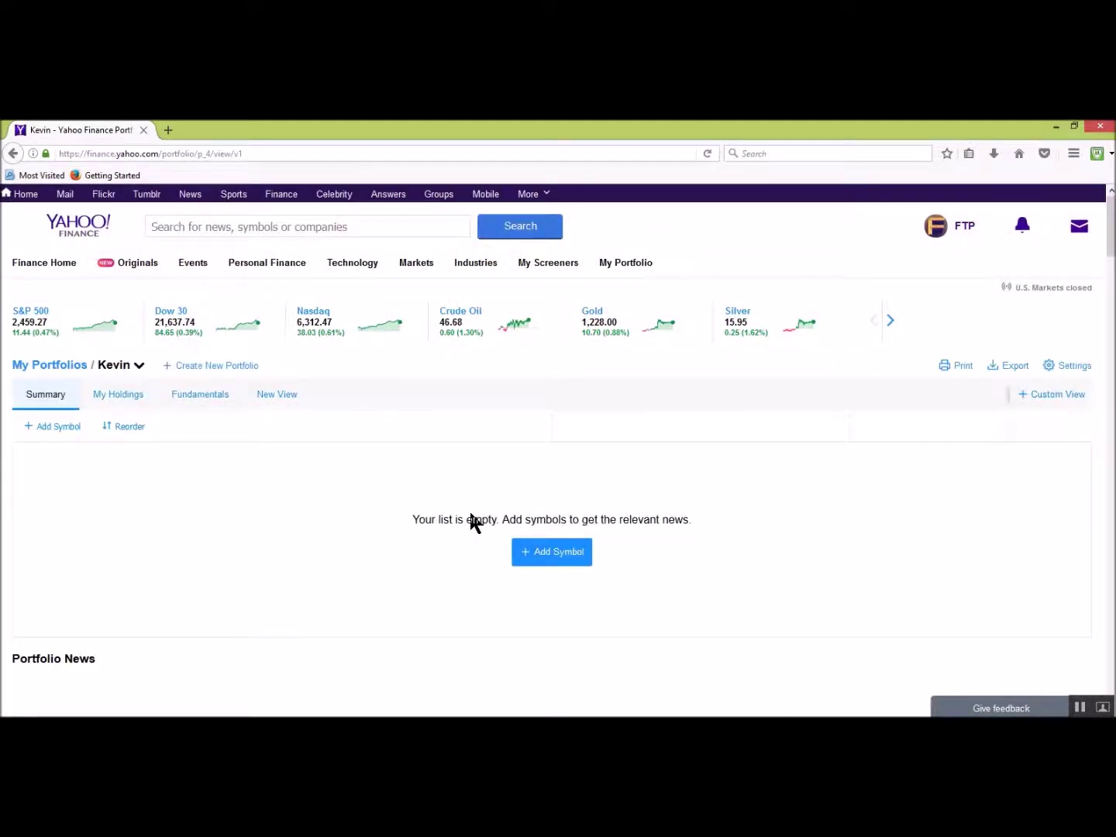
Step: Check that Kevin appears in the portfolio list and start adding symbols to it
{"action": "left_click", "coordinate": [136, 366]}
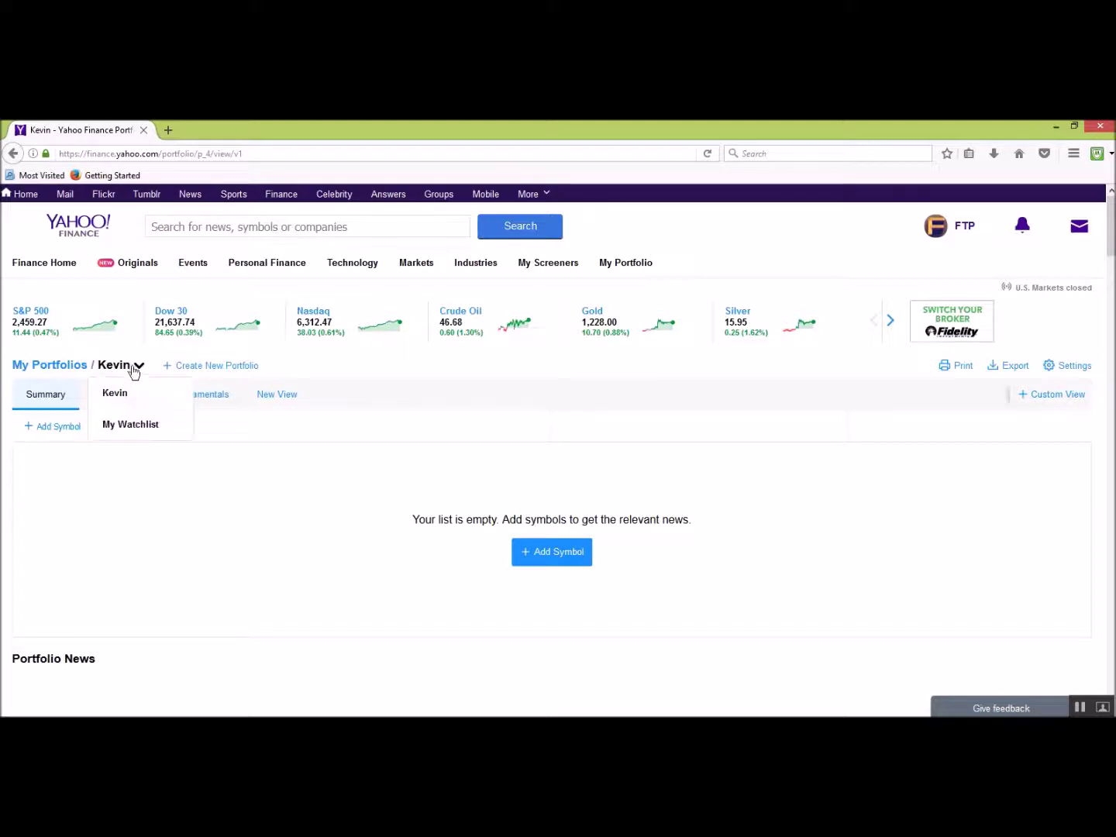
{"action": "left_click", "coordinate": [134, 371]}
{"action": "left_click", "coordinate": [116, 369]}
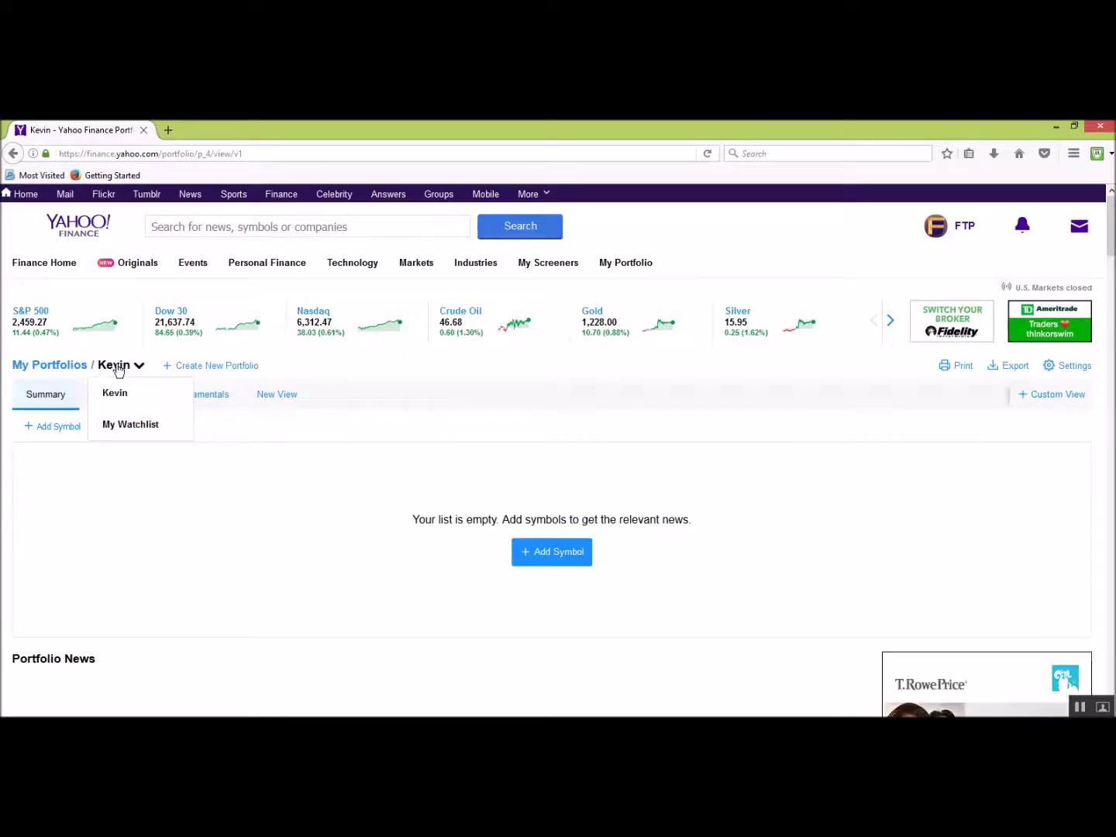
{"action": "left_click", "coordinate": [555, 560]}
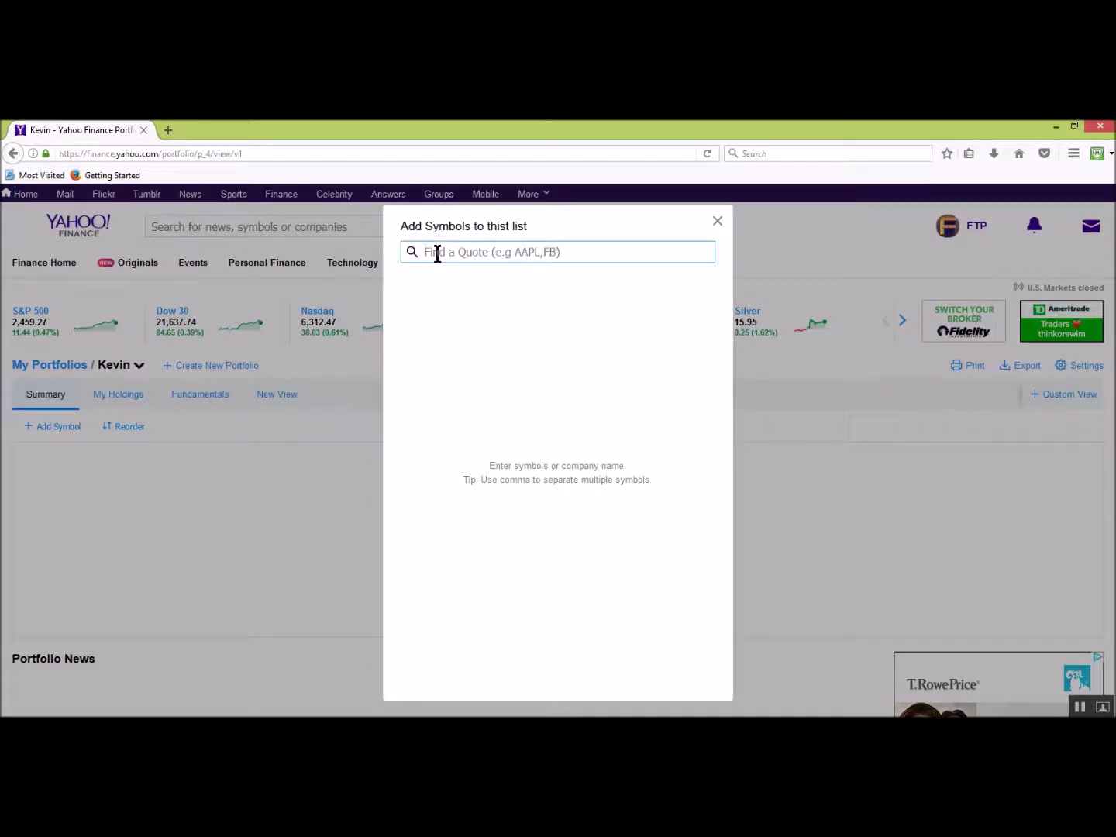
Step: Search and add CTL (CenturyLink) and PRDGX to Kevin, then close the symbol search
{"action": "type", "text": "ctl"}
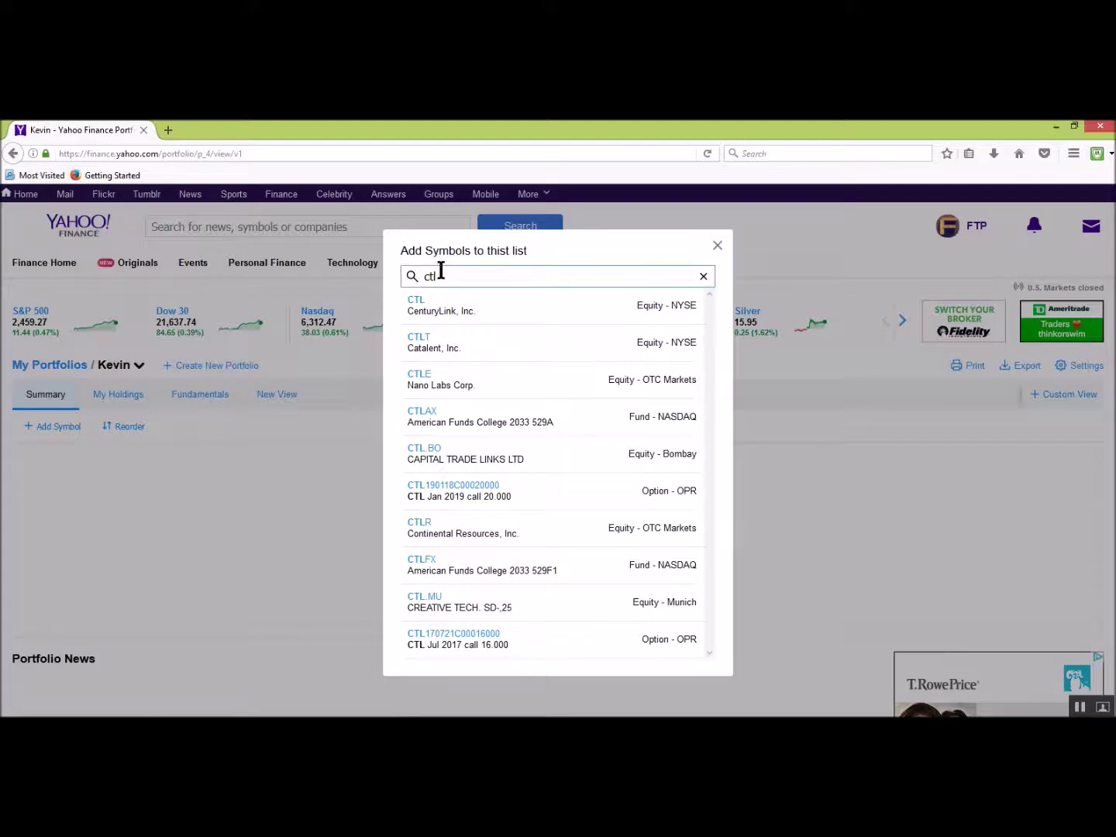
{"action": "left_click", "coordinate": [449, 310]}
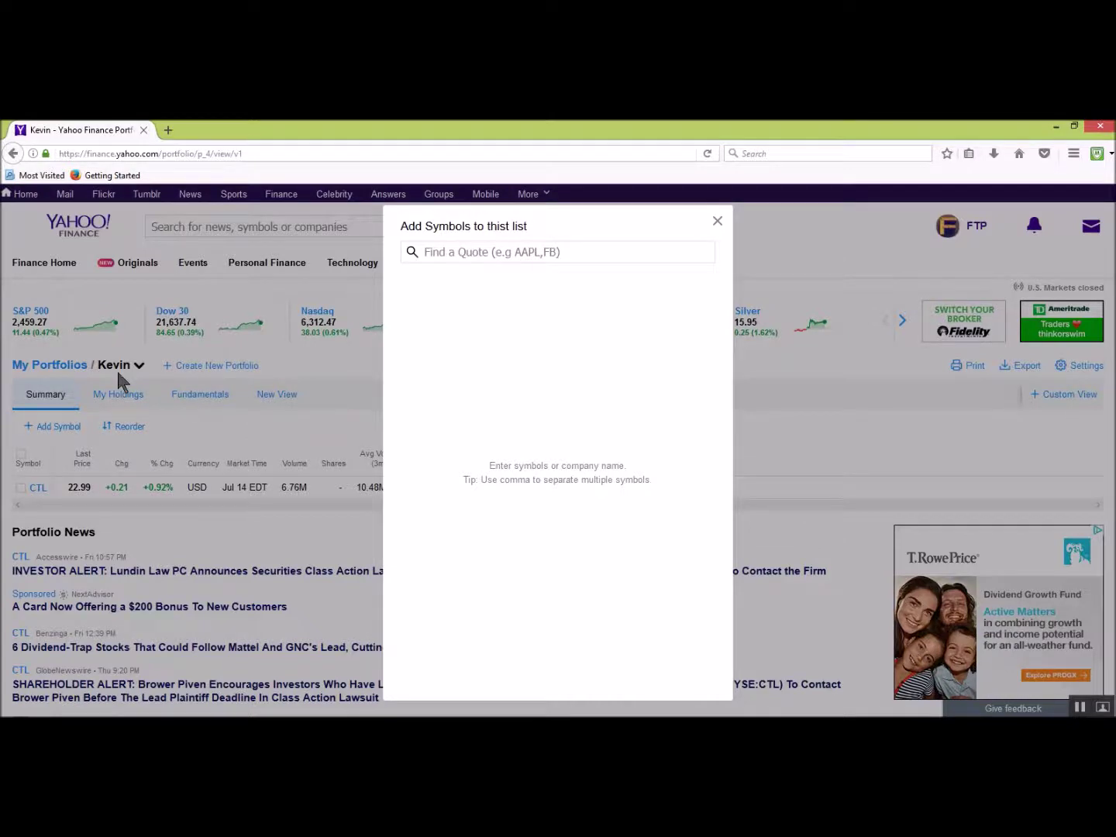
{"action": "left_click", "coordinate": [455, 253]}
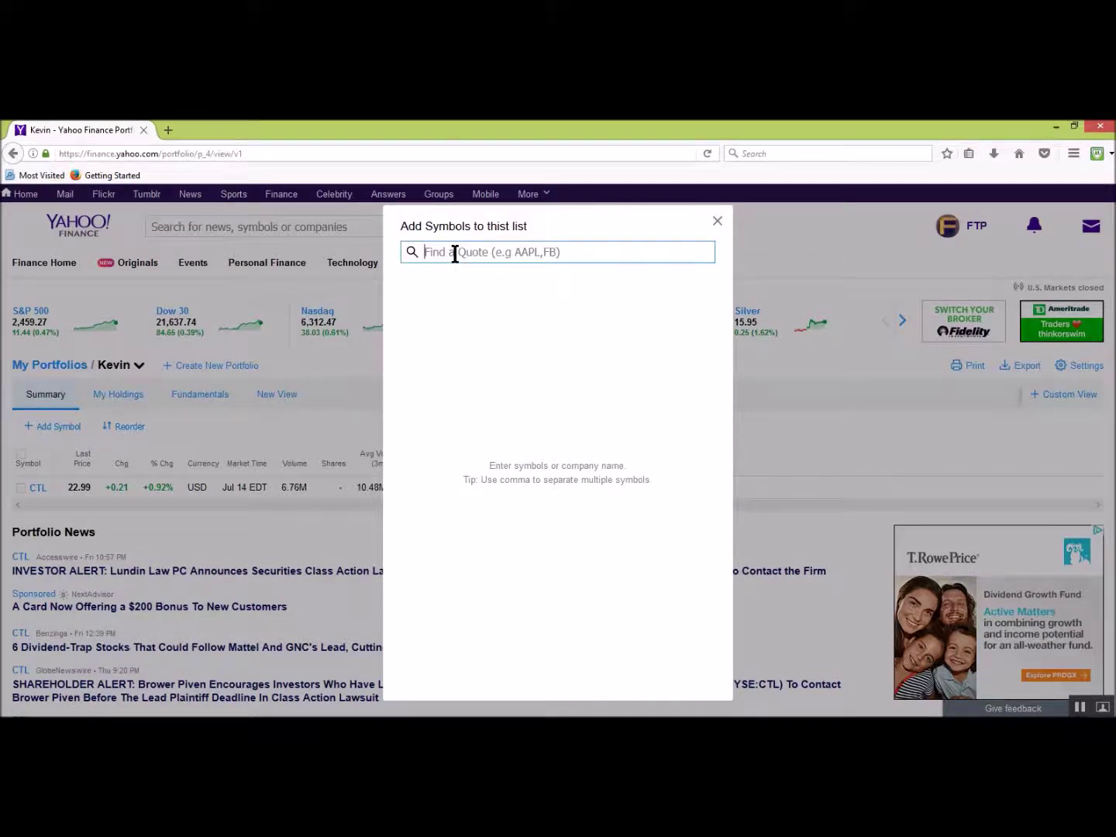
{"action": "type", "text": "prdgx"}
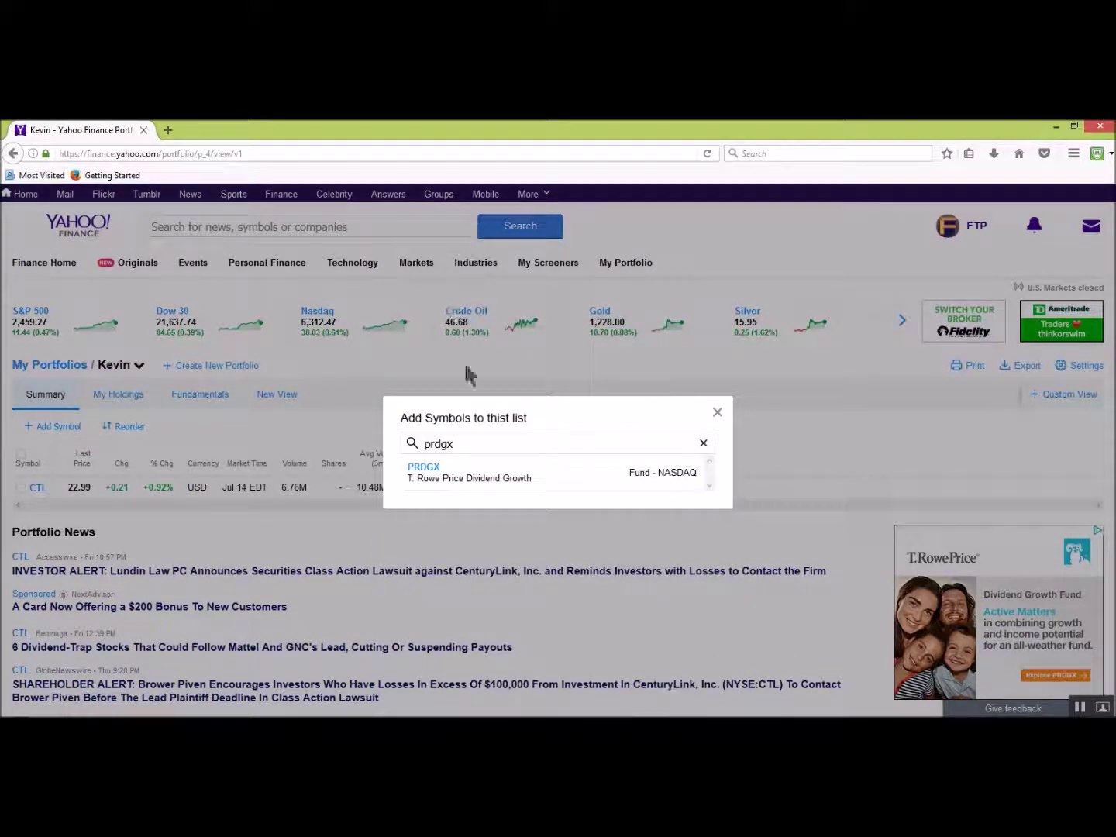
{"action": "left_click", "coordinate": [486, 480]}
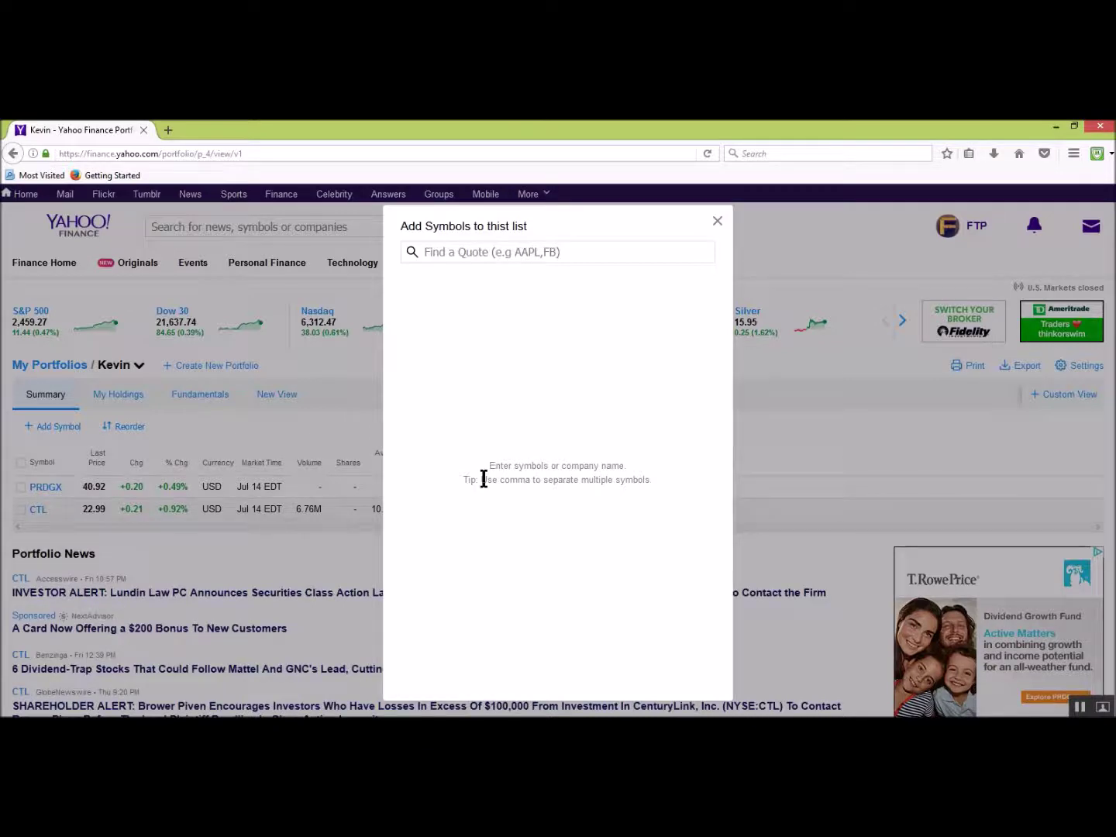
{"action": "left_click", "coordinate": [718, 222]}
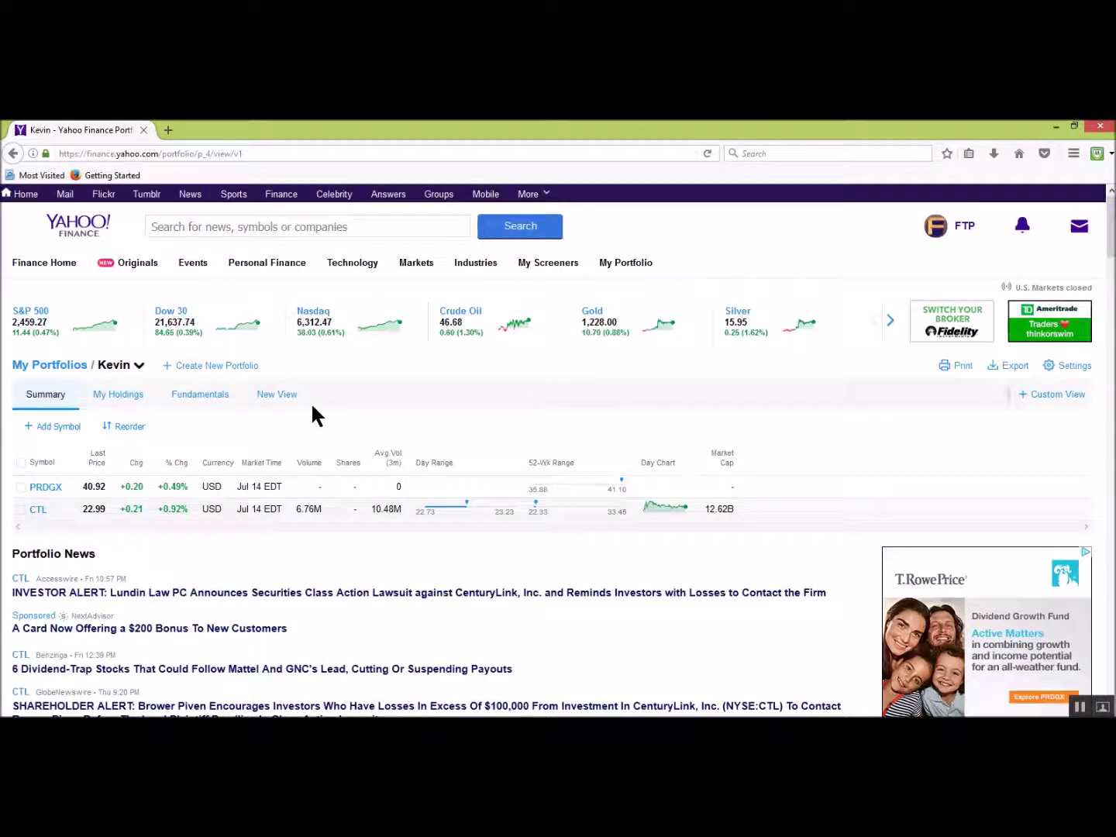
{"action": "left_click", "coordinate": [116, 365]}
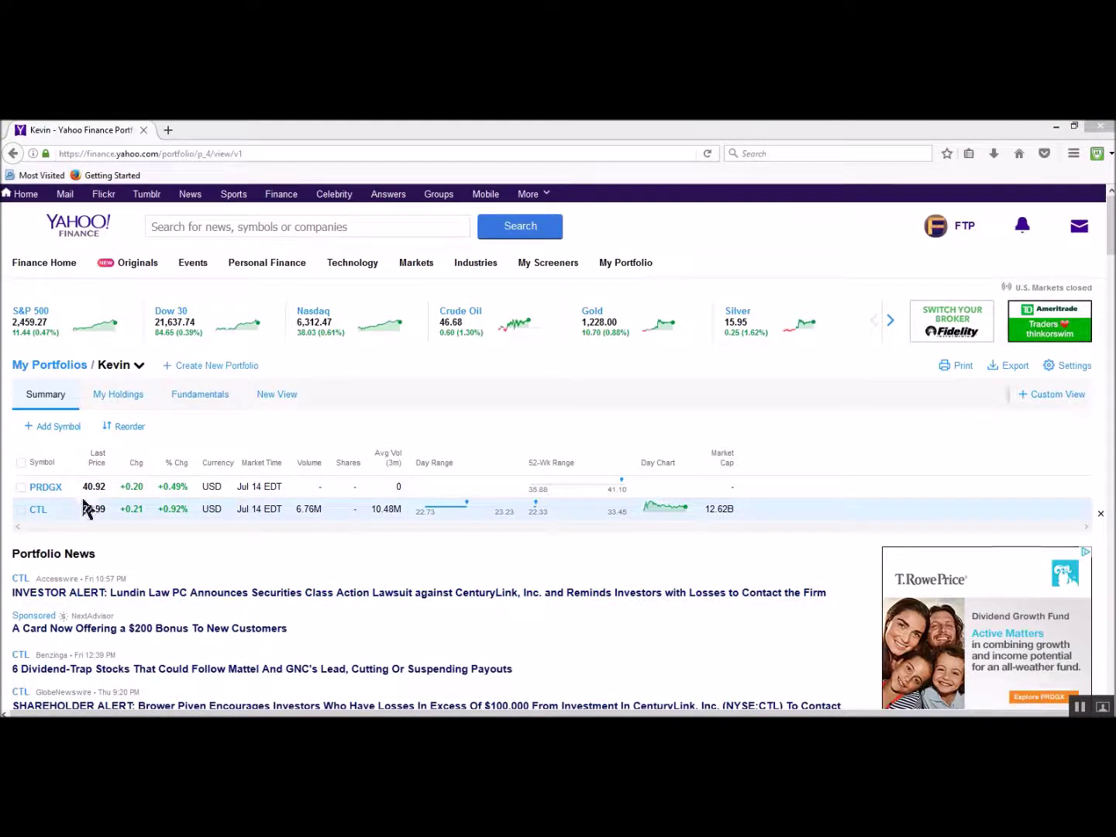
{"action": "left_click", "coordinate": [124, 369]}
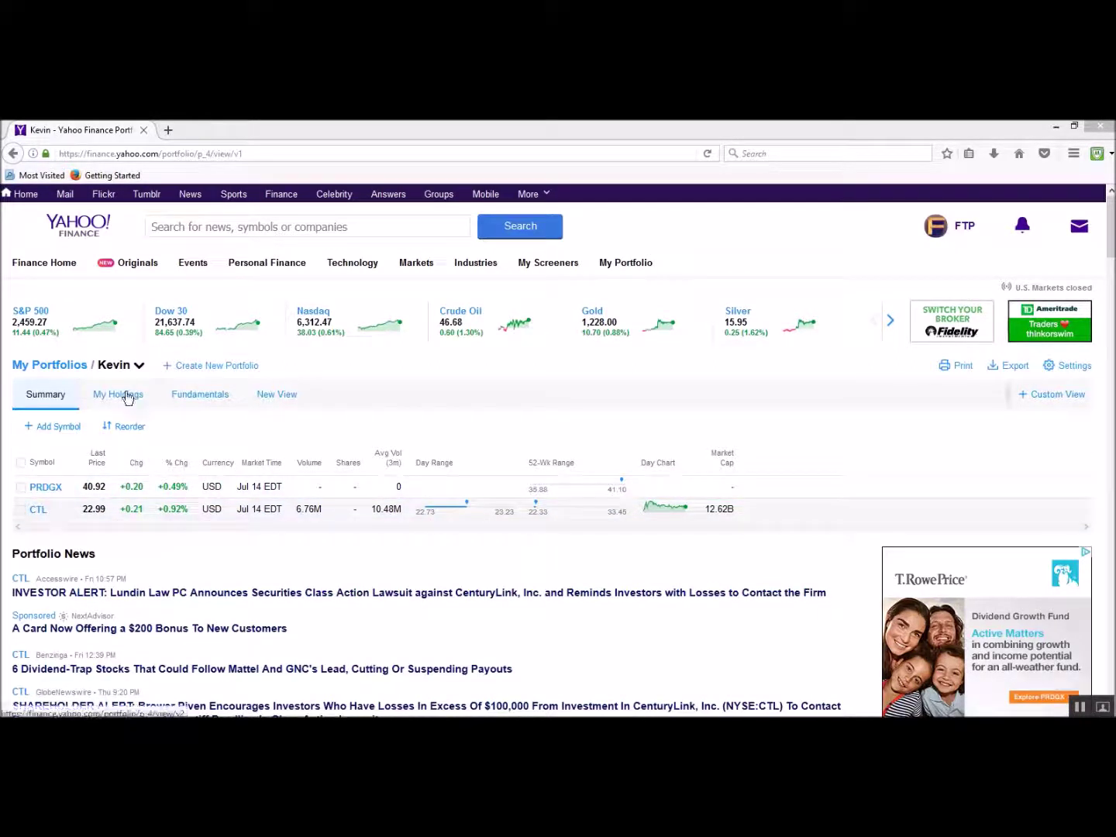
Step: In My Holdings, record a PRDGX lot: 100 shares, 50.00 cost basis, dated July 13, 2017
{"action": "left_click", "coordinate": [128, 396]}
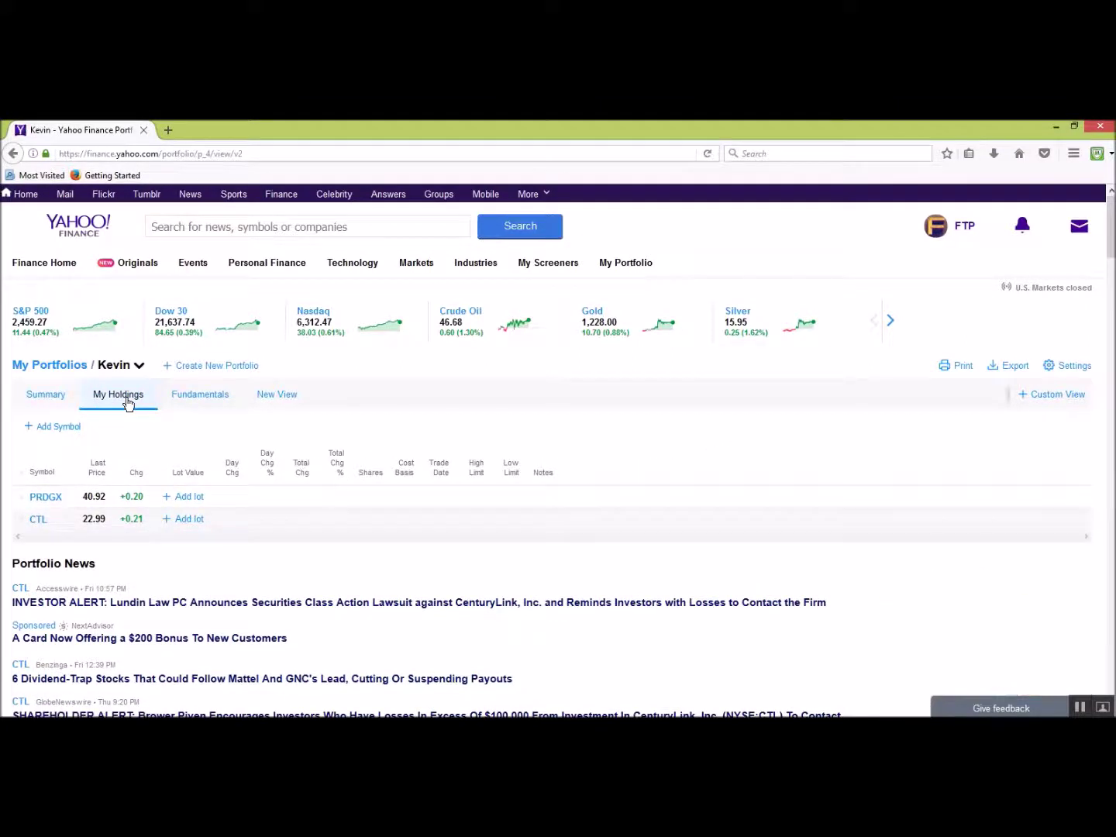
{"action": "left_click", "coordinate": [189, 497]}
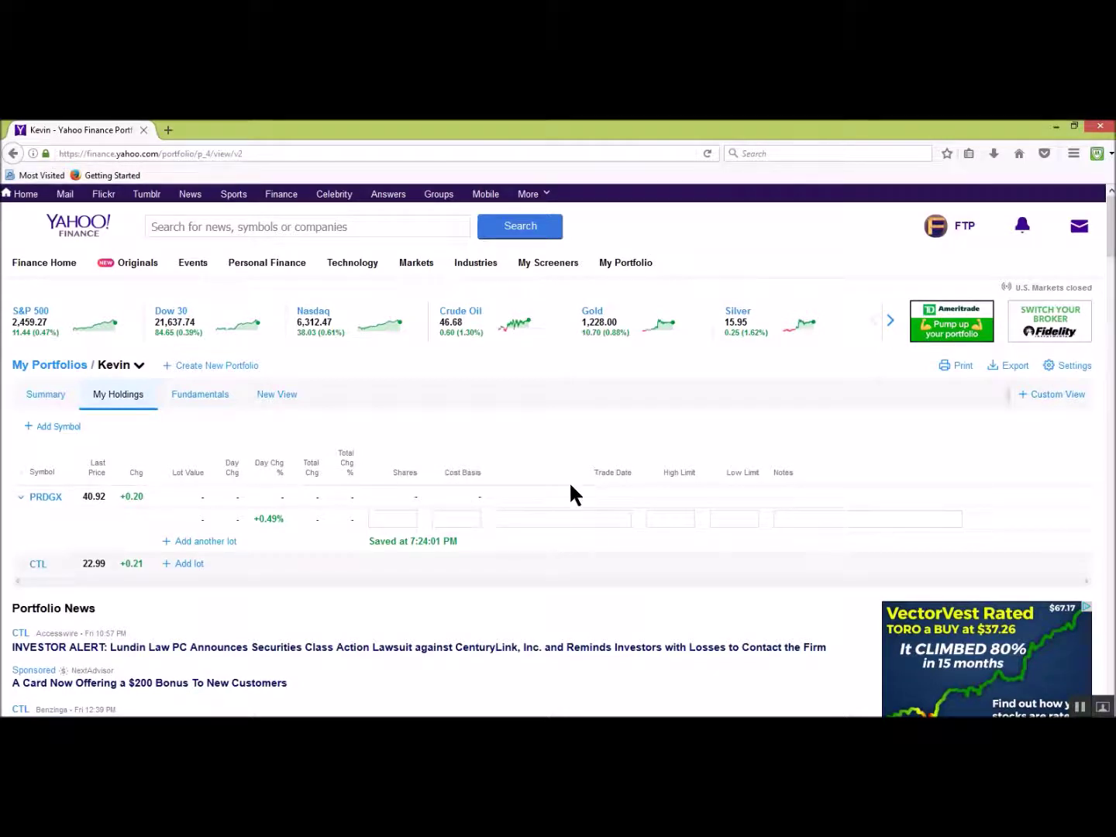
{"action": "left_click", "coordinate": [410, 519]}
{"action": "type", "text": "1000"}
{"action": "key", "text": "Return"}
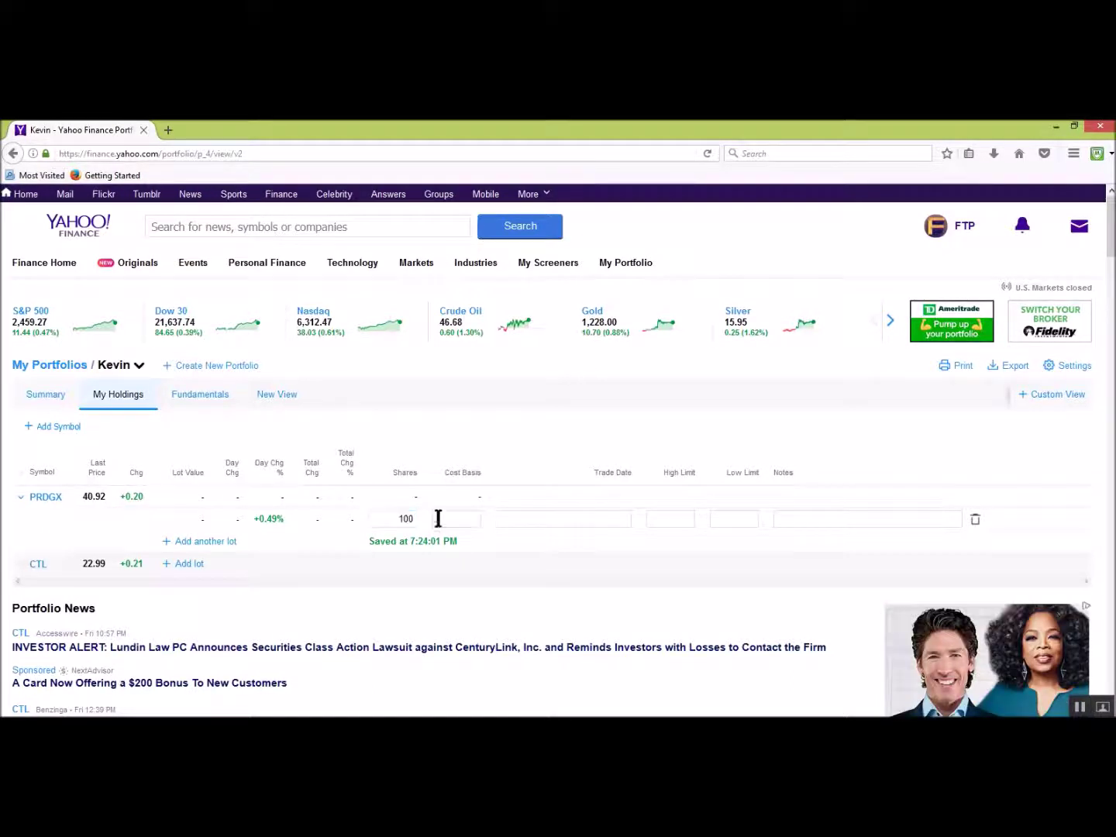
{"action": "left_click", "coordinate": [459, 520]}
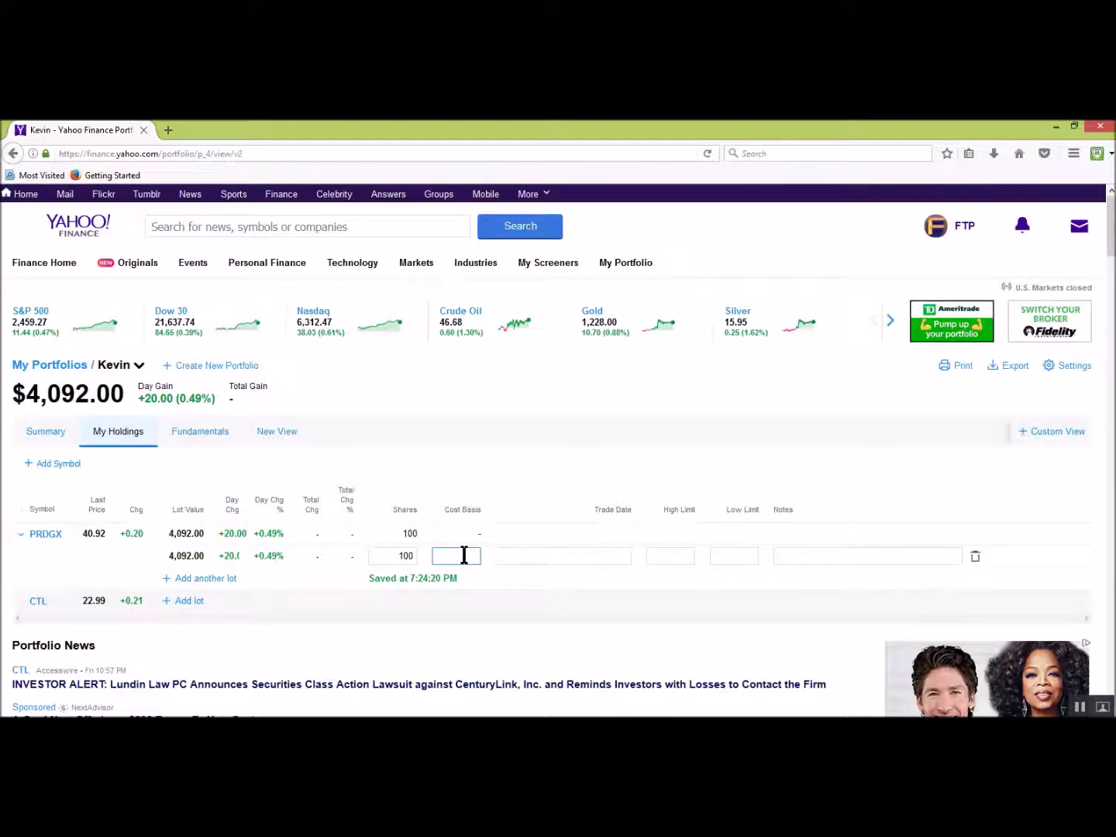
{"action": "type", "text": "50.00"}
{"action": "left_click", "coordinate": [611, 557]}
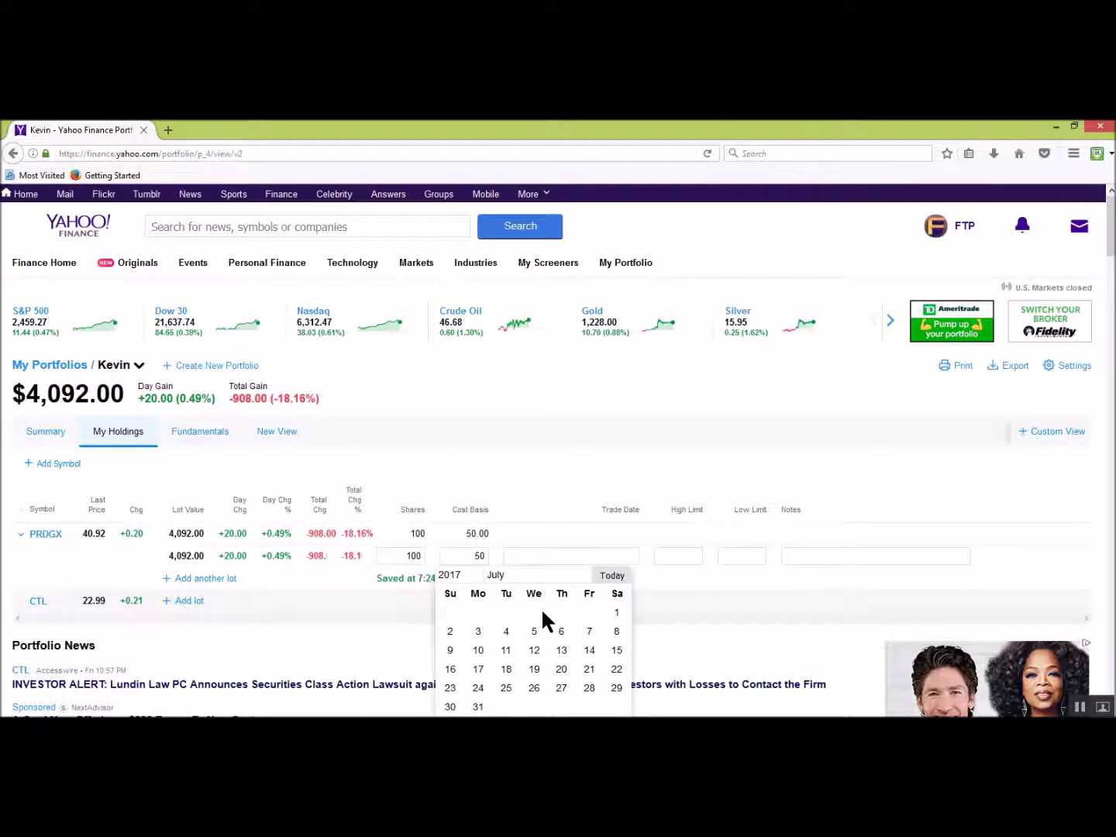
{"action": "left_click", "coordinate": [562, 651]}
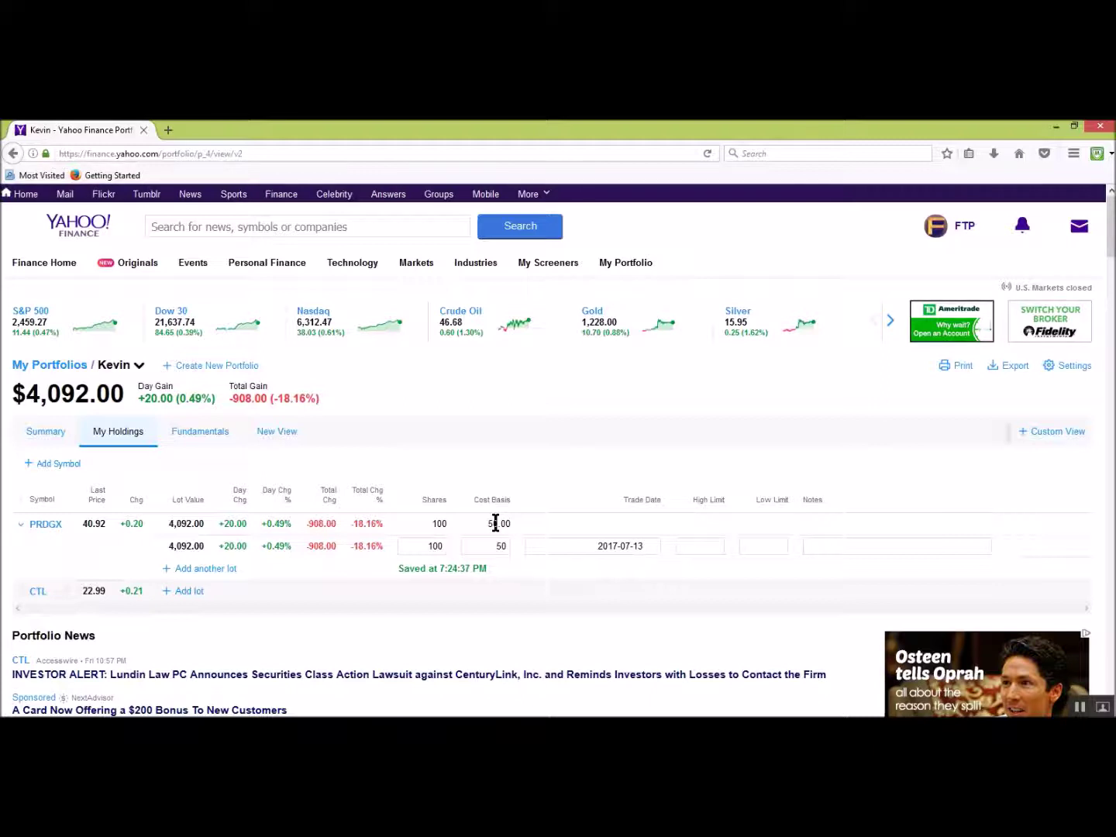
{"action": "left_click", "coordinate": [189, 591]}
Step: Fill the CTL lot with 200 shares, 15.00 cost basis and trade date July 5, 2017
{"action": "left_click", "coordinate": [405, 610]}
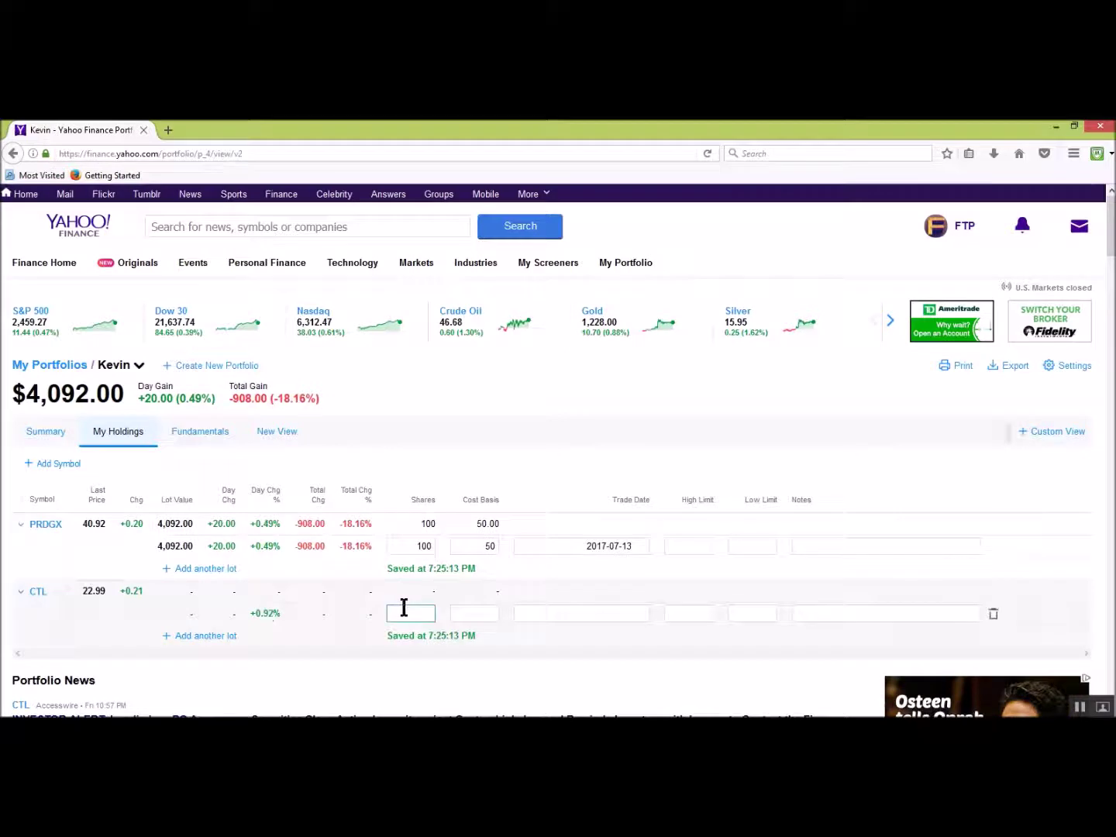
{"action": "type", "text": "200"}
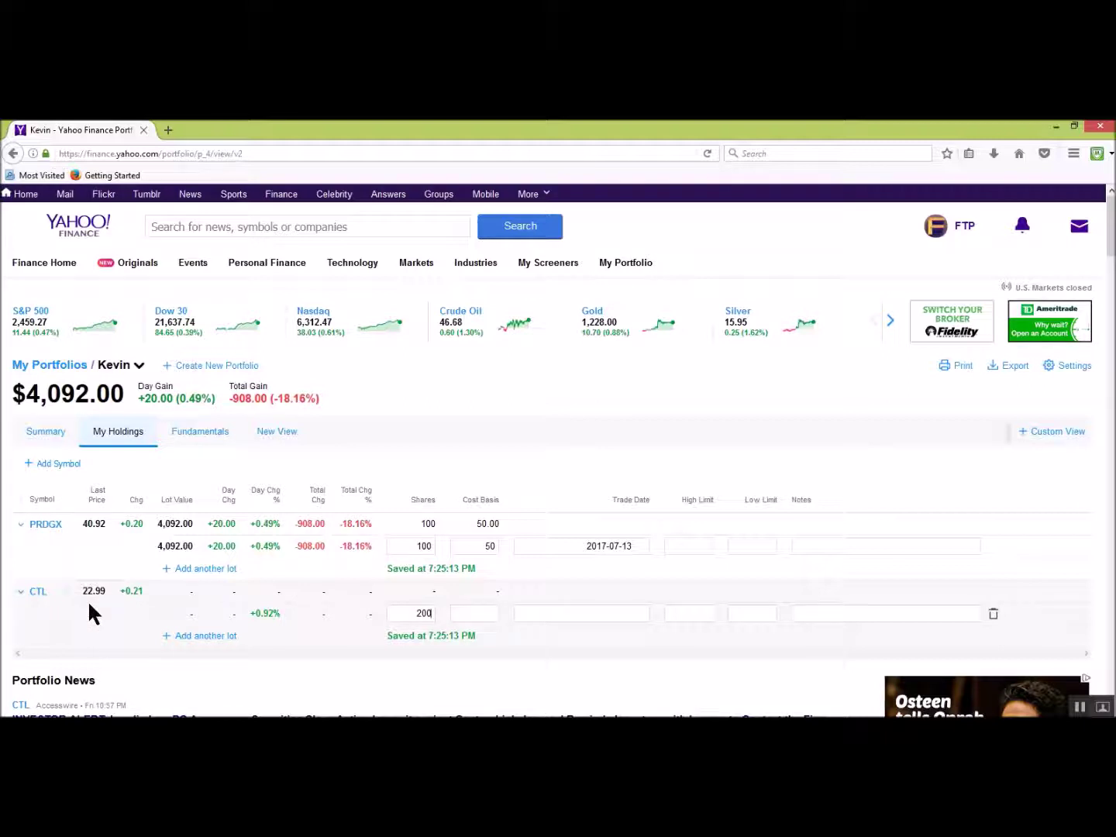
{"action": "left_click", "coordinate": [465, 612]}
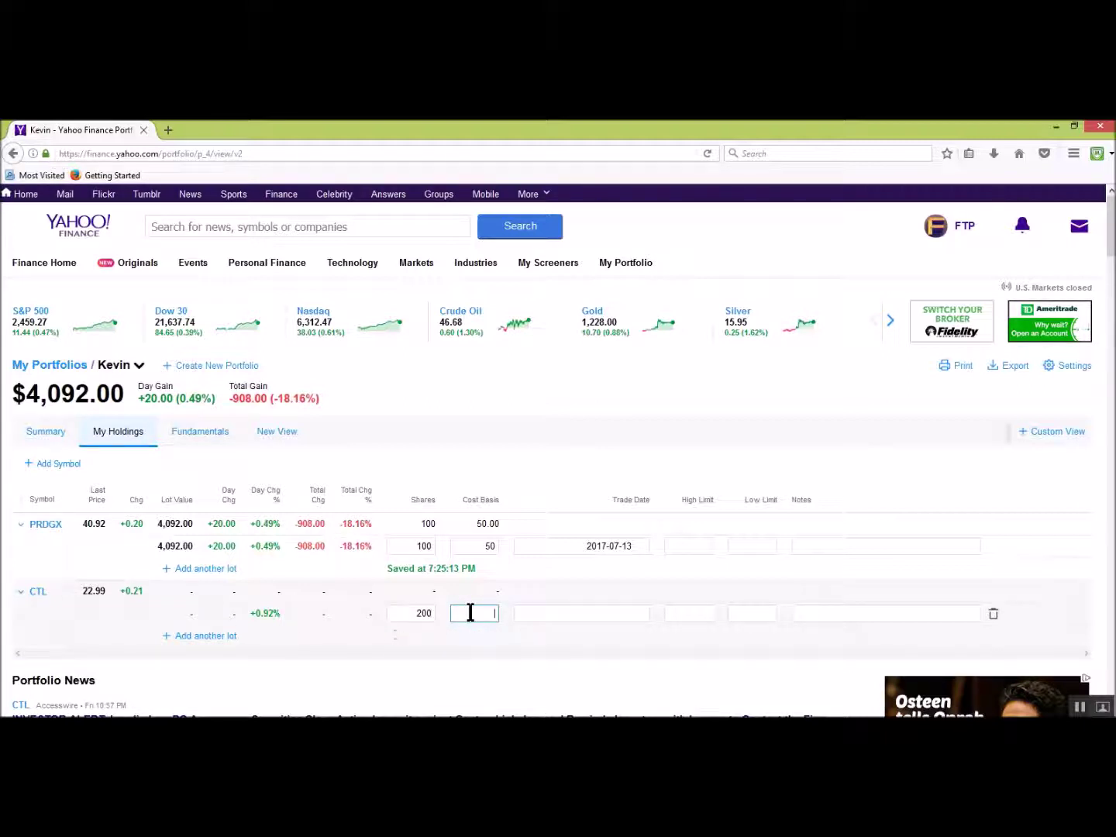
{"action": "type", "text": "1"}
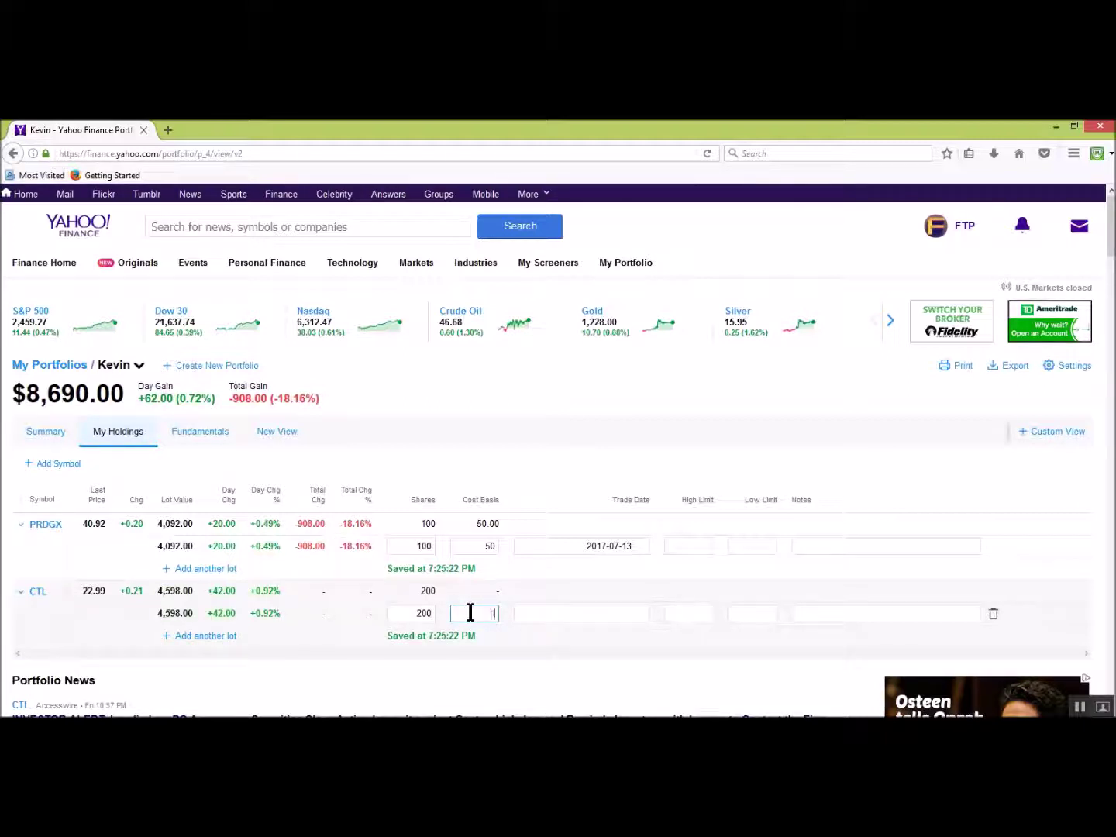
{"action": "type", "text": "5.00"}
{"action": "left_click", "coordinate": [519, 616]}
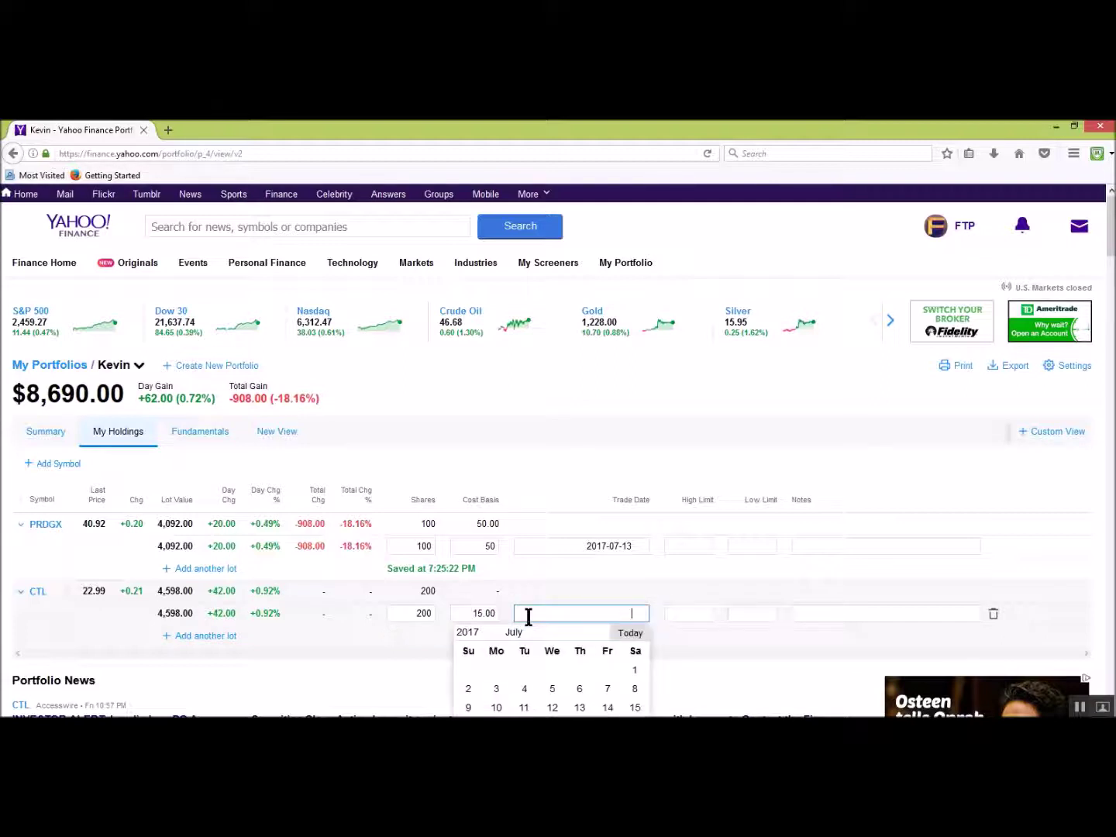
{"action": "left_click", "coordinate": [552, 687]}
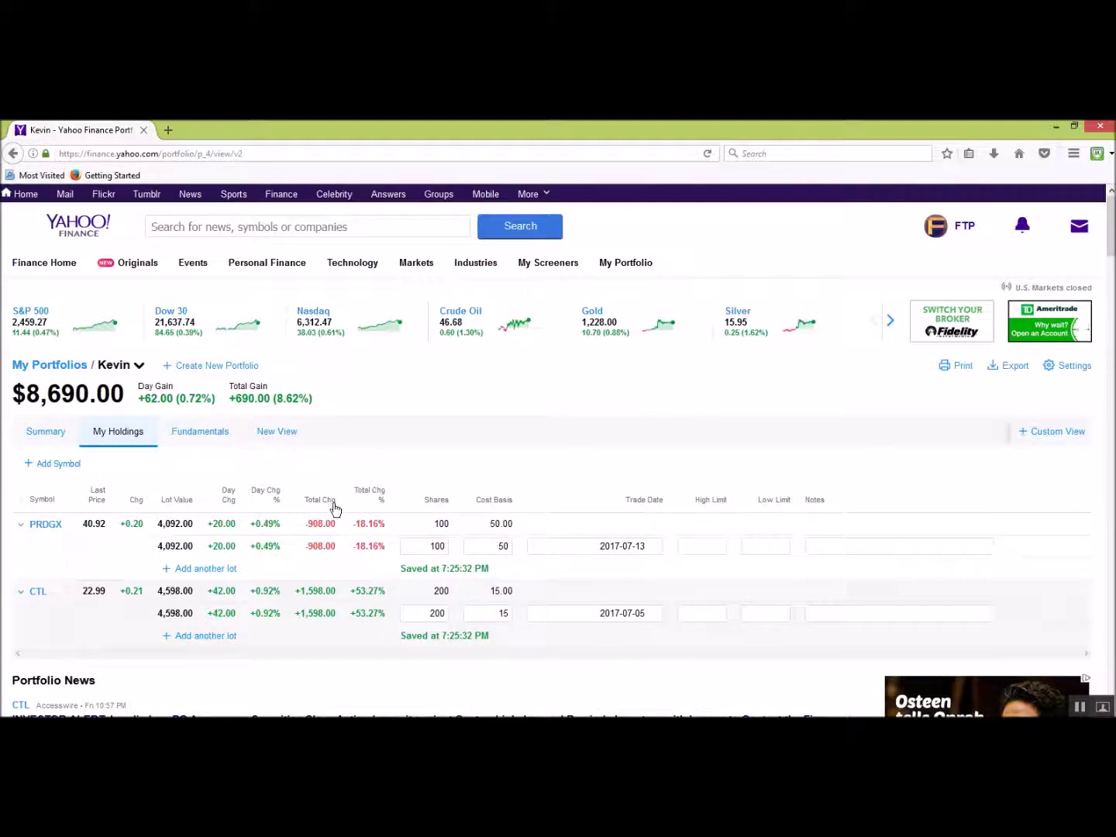
{"action": "left_click", "coordinate": [48, 431]}
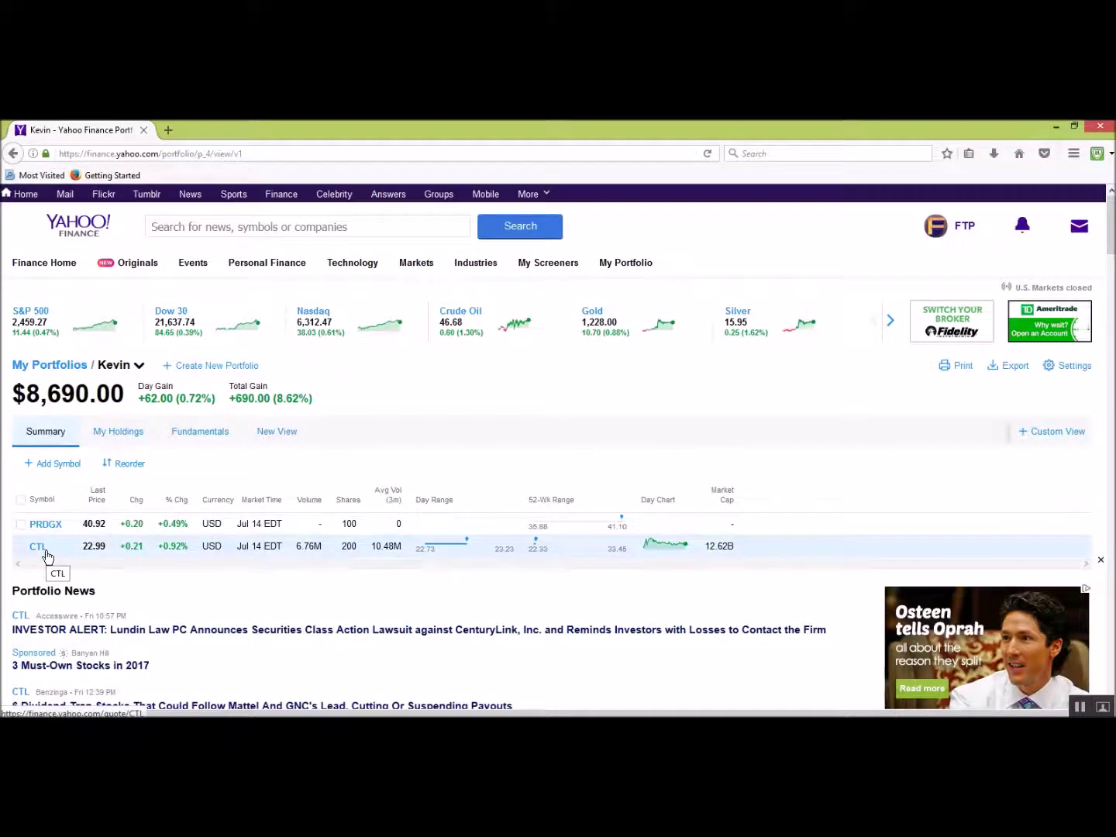
Step: Return to the holdings view, then reopen the Kevin portfolio from the My Portfolios list
{"action": "left_click", "coordinate": [111, 438]}
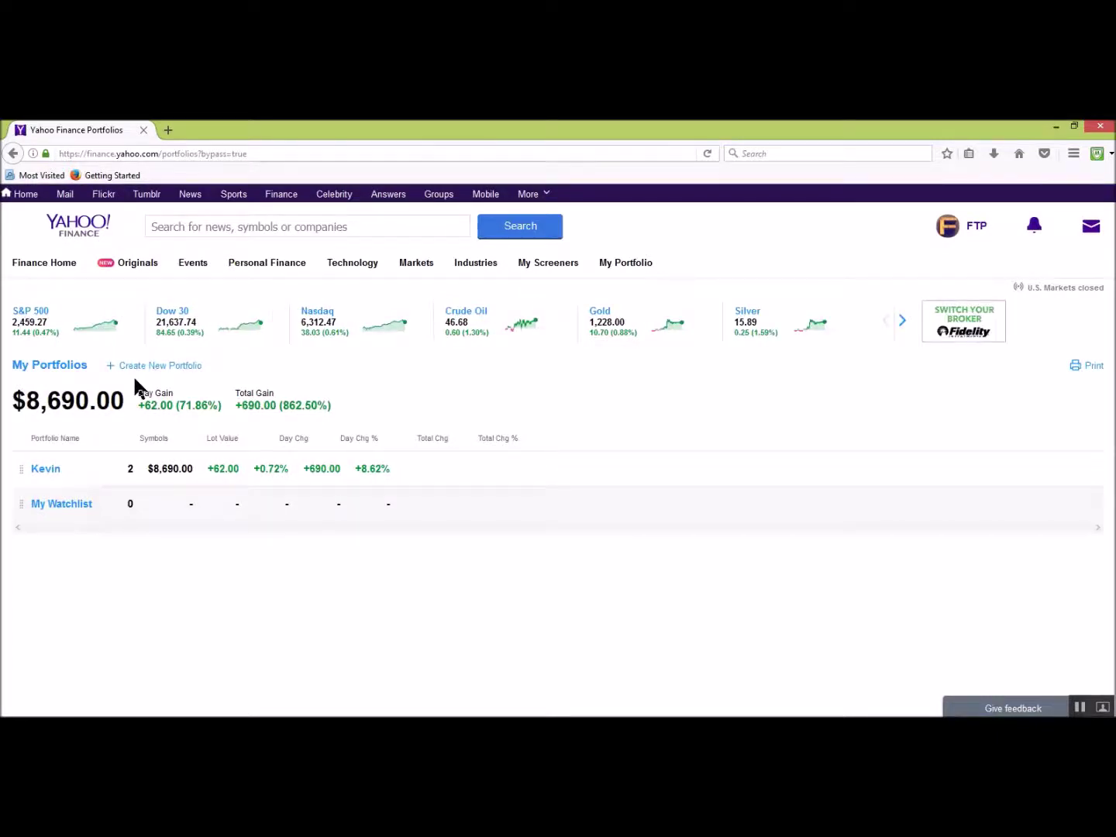
{"action": "left_click", "coordinate": [47, 472]}
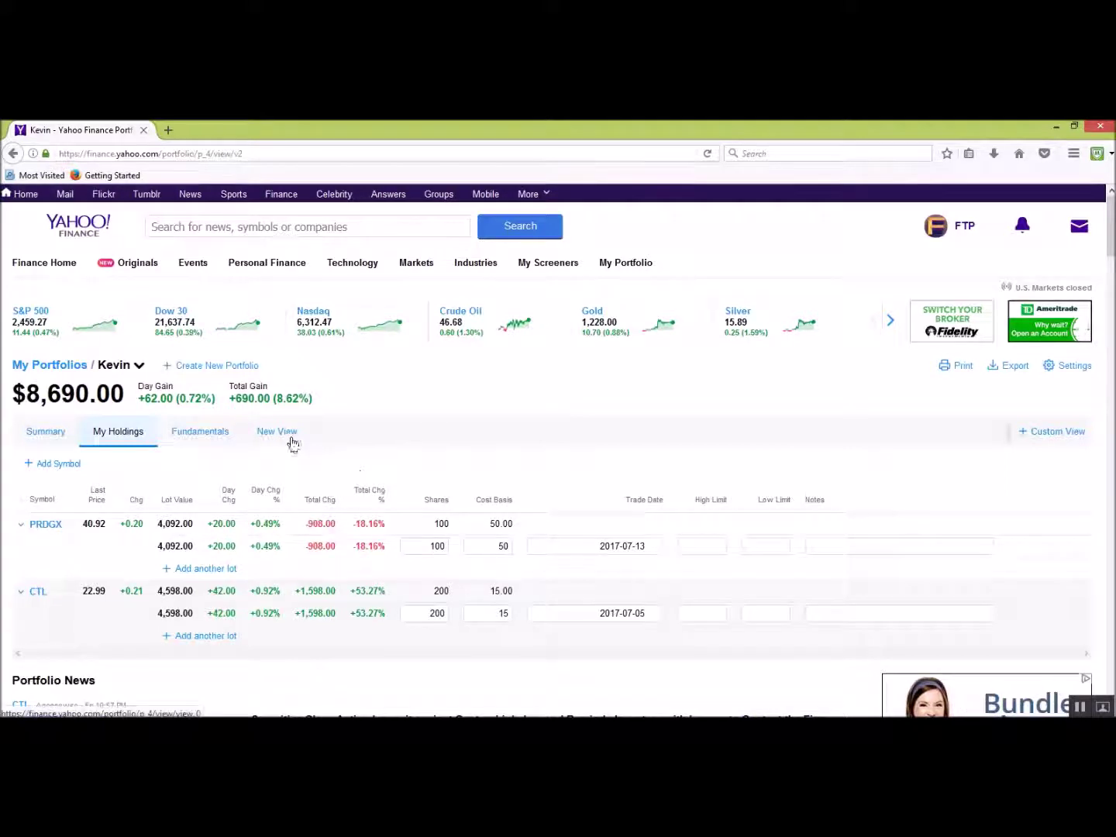
Step: Load another view of Kevin showing PRDGX worth 4,092.00 and CTL worth 4,598.00
{"action": "left_click", "coordinate": [261, 442]}
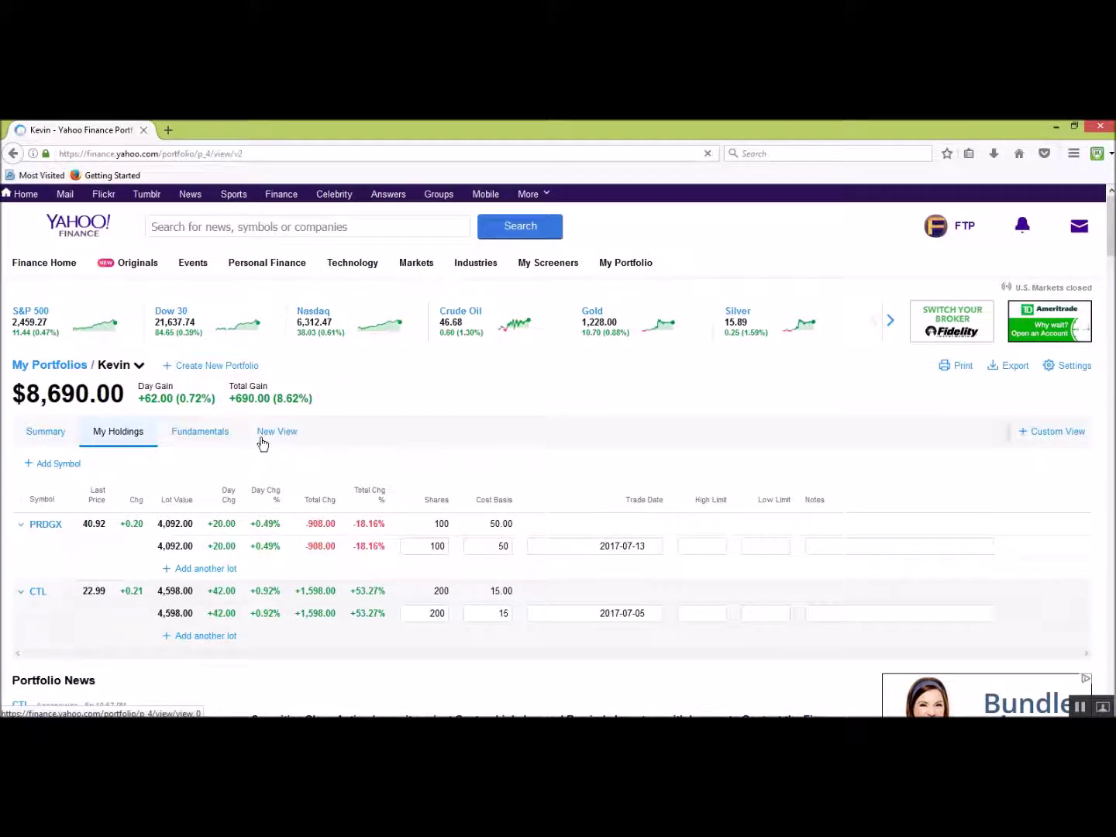